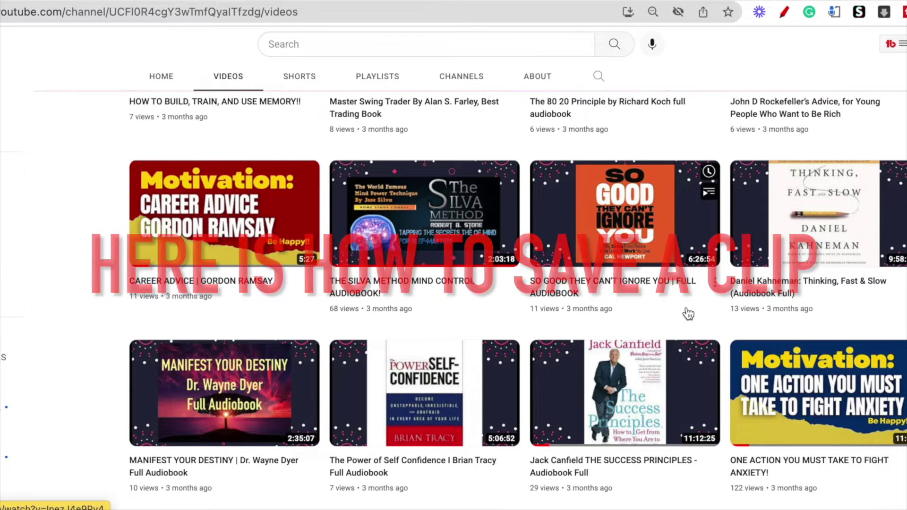
# Step: Open the CAREER ADVICE | GORDON RAMSAY video and start making a clip from it
pyautogui.moveTo(216, 208)
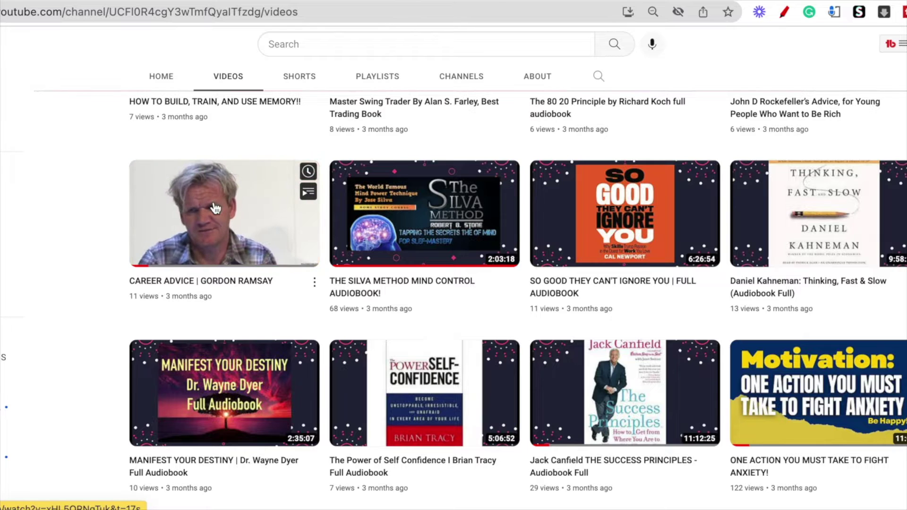
pyautogui.click(216, 208)
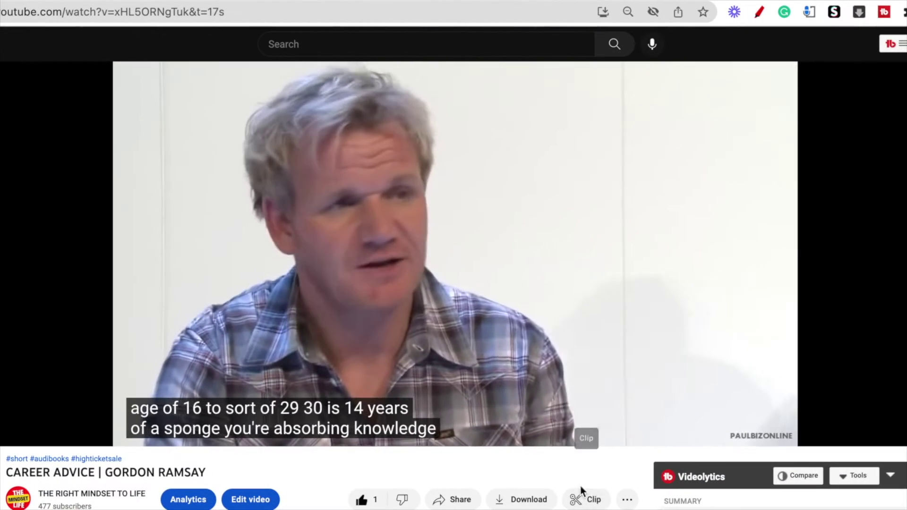
pyautogui.click(578, 497)
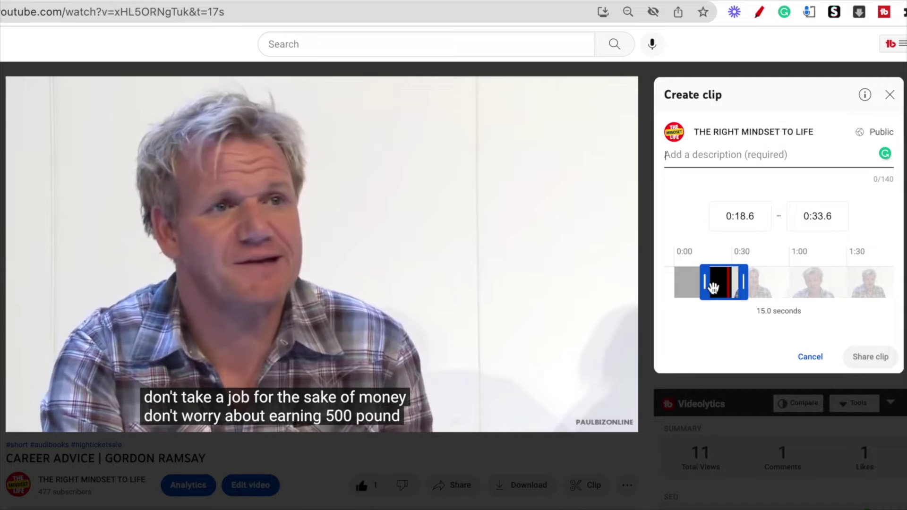
# Step: Adjust the clip selection to a 59.7-second range, from 1:55.8 to 2:55.5
pyautogui.moveTo(713, 287); pyautogui.dragTo(680, 285)
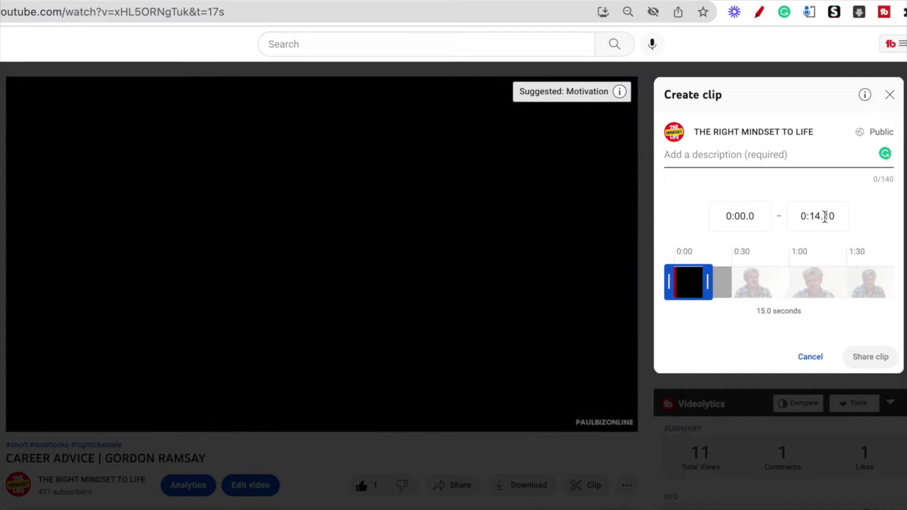
pyautogui.moveTo(710, 291); pyautogui.dragTo(866, 280)
pyautogui.moveTo(734, 286); pyautogui.dragTo(720, 282)
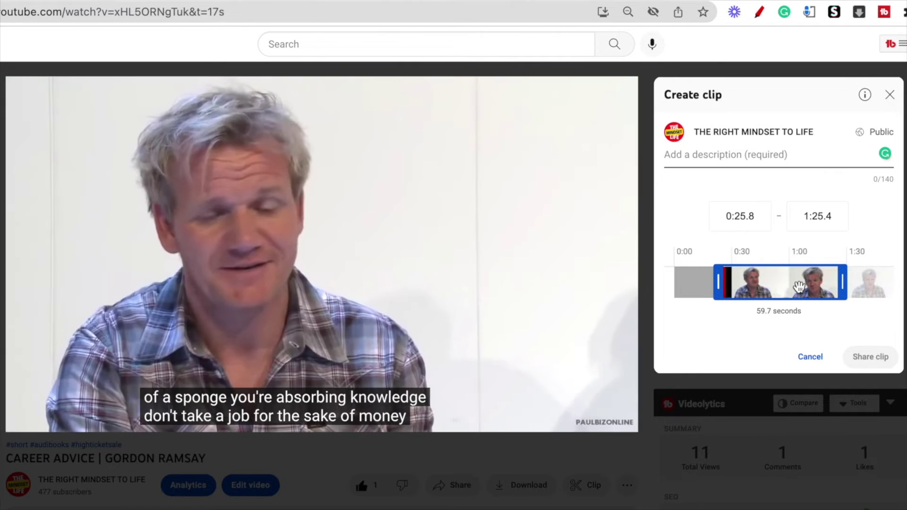
pyautogui.moveTo(791, 287); pyautogui.dragTo(867, 280)
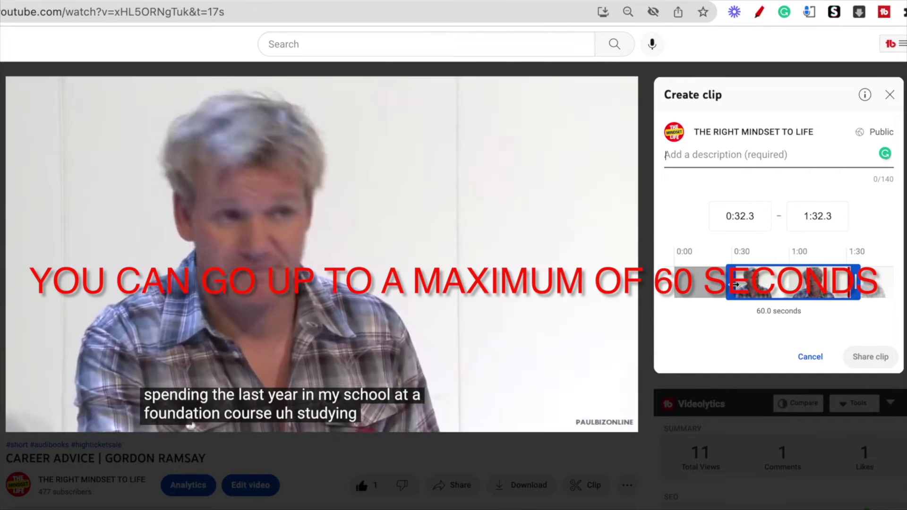
pyautogui.moveTo(733, 282); pyautogui.dragTo(721, 282)
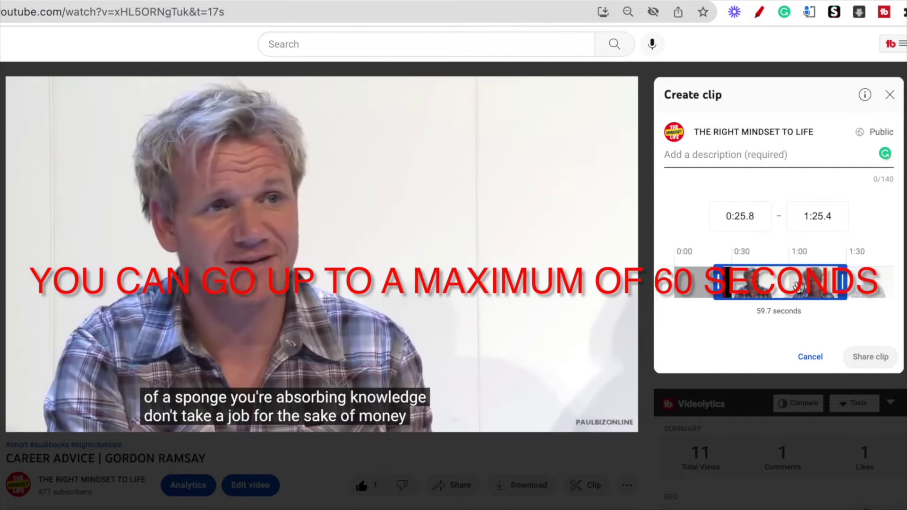
pyautogui.moveTo(804, 285); pyautogui.dragTo(837, 287)
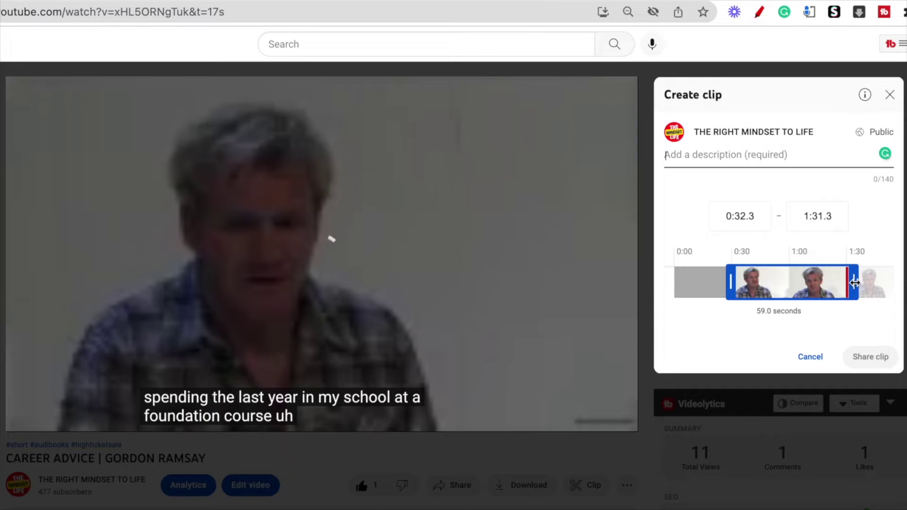
pyautogui.moveTo(850, 281); pyautogui.dragTo(891, 278)
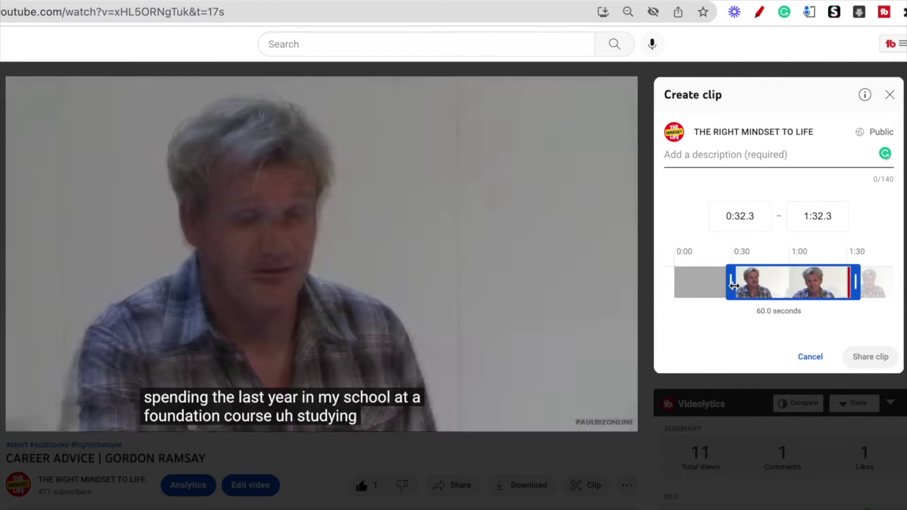
pyautogui.moveTo(730, 283); pyautogui.dragTo(720, 283)
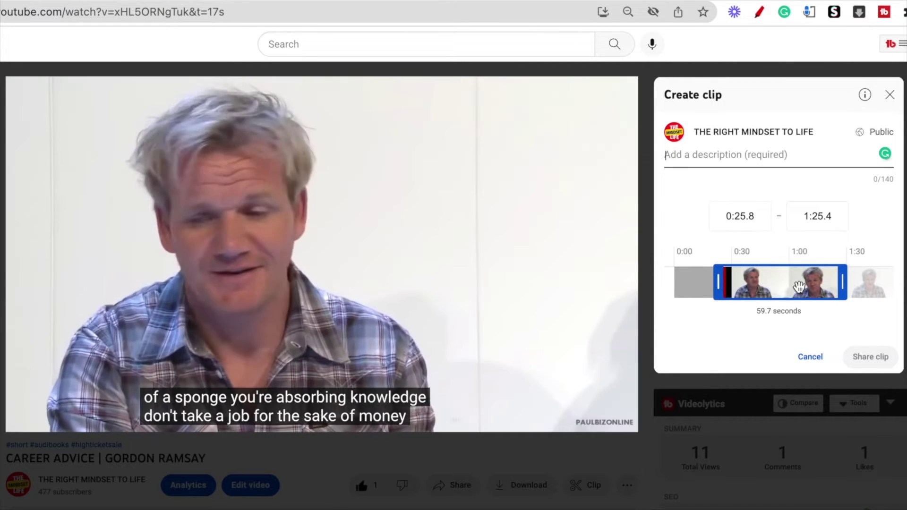
pyautogui.moveTo(800, 287); pyautogui.dragTo(840, 287)
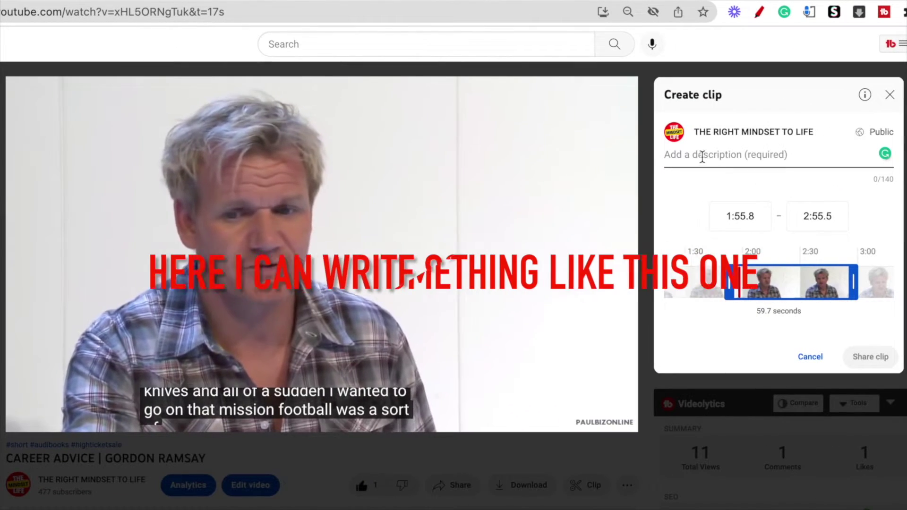
# Step: Give the clip the description 'This part is my ...' and share it
pyautogui.click(703, 157)
pyautogui.write('Thsi')
pyautogui.press('BackSpace')
pyautogui.press('BackSpace')
pyautogui.press('BackSpace')
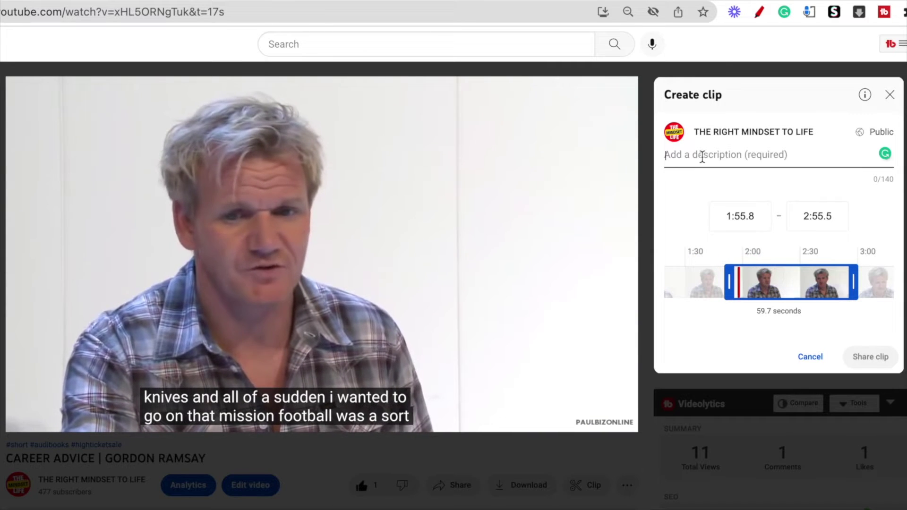
pyautogui.write('s')
pyautogui.press('BackSpace')
pyautogui.write('is p')
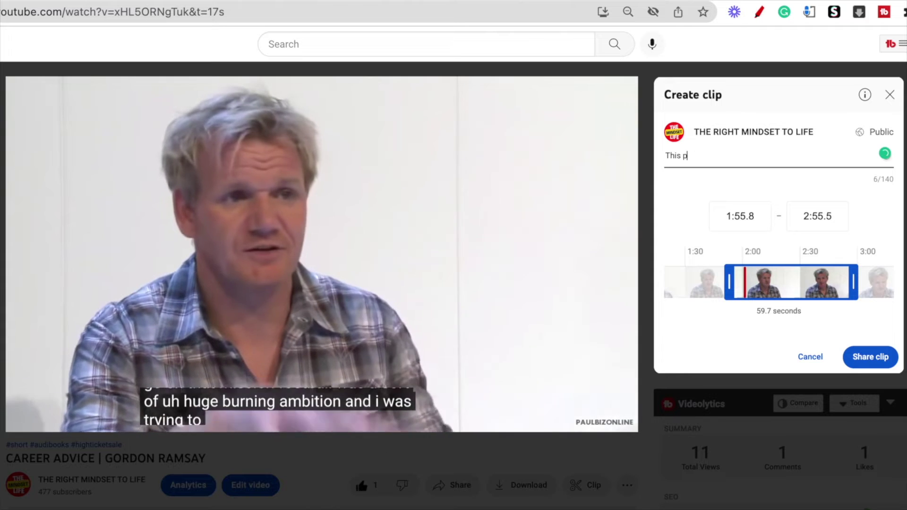
pyautogui.write('art is my ...')
pyautogui.click(869, 357)
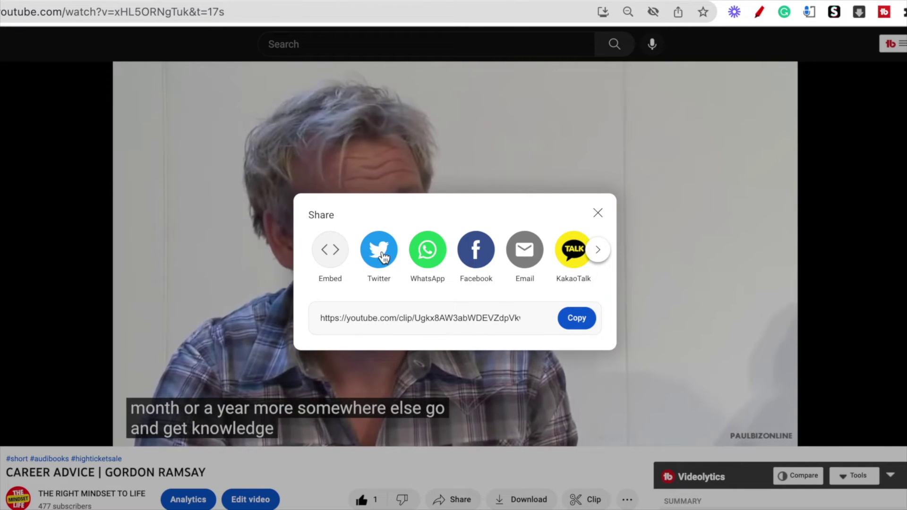
# Step: Browse the sharing destinations, then select and copy the clip's link
pyautogui.click(597, 250)
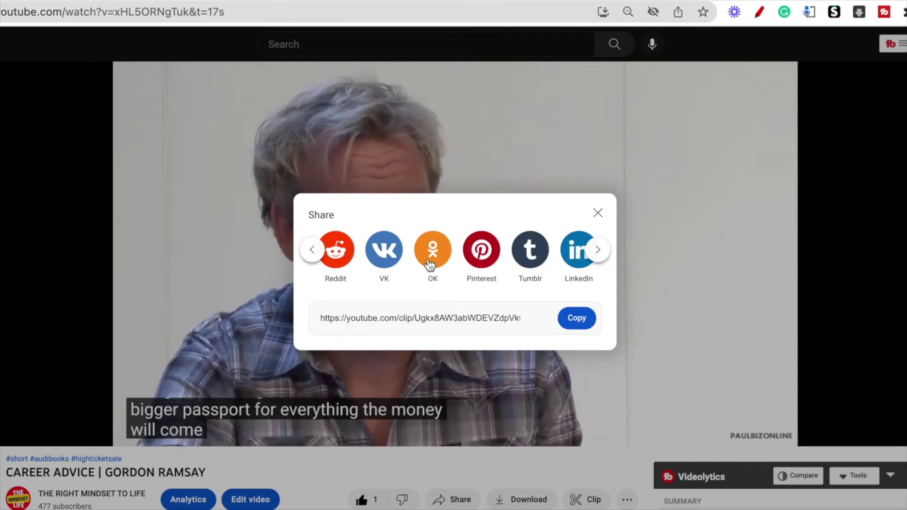
pyautogui.click(597, 250)
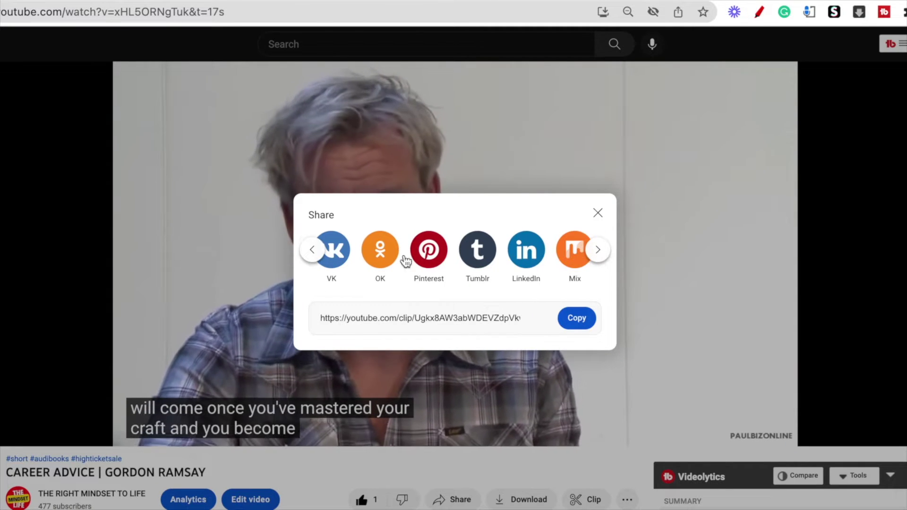
pyautogui.click(315, 254)
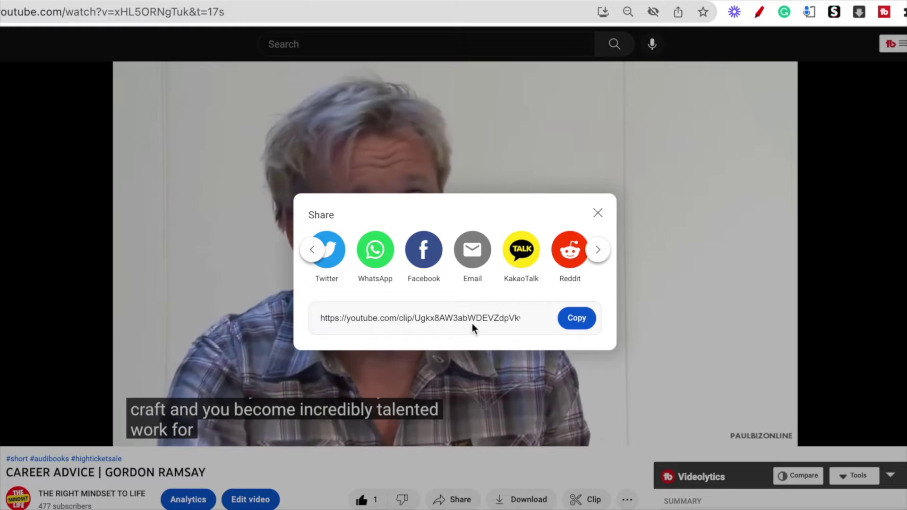
pyautogui.click(517, 318)
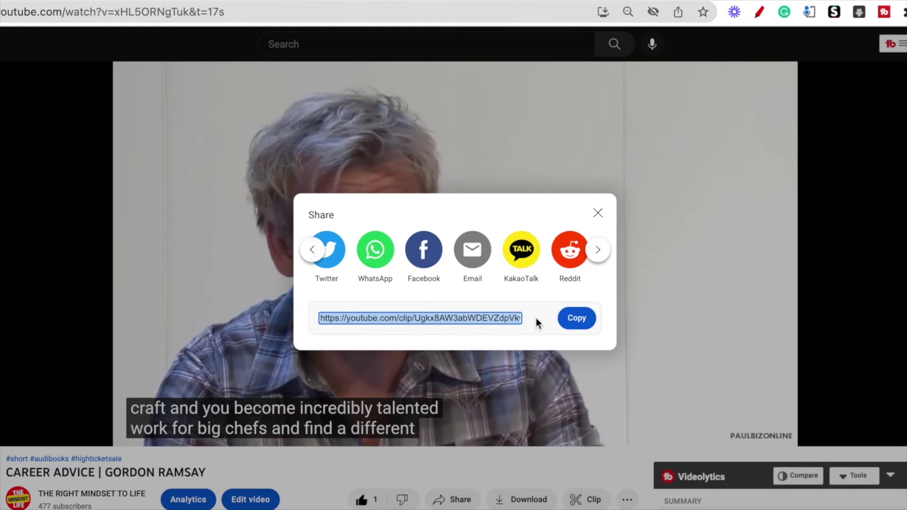
pyautogui.click(574, 321)
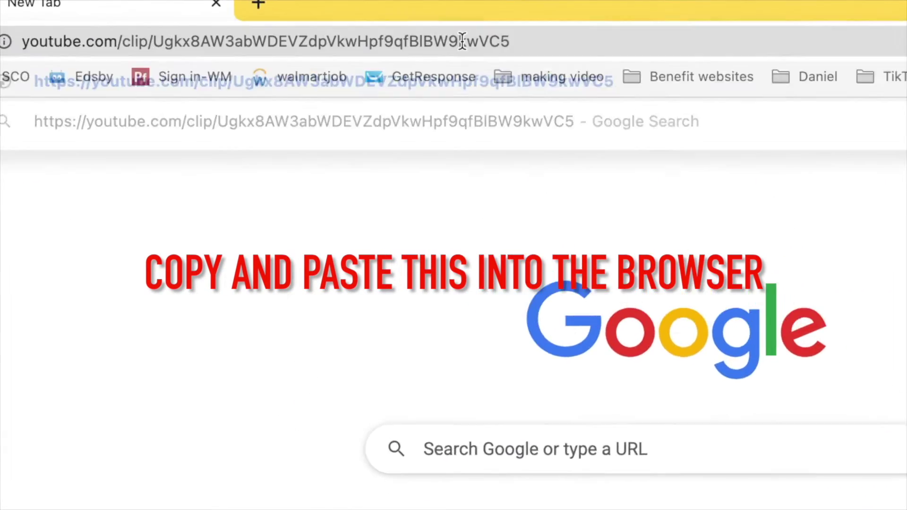
# Step: Load the pasted clip link in the new Chrome tab
pyautogui.press('Return')
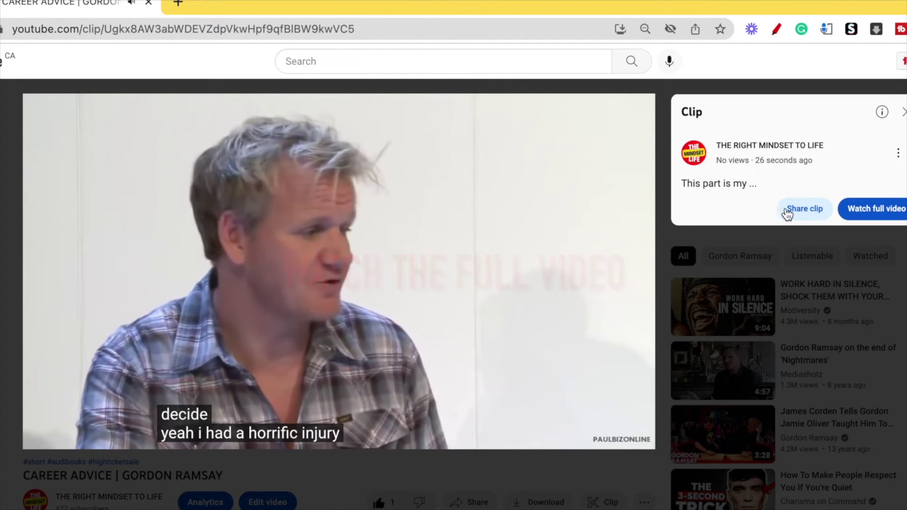
# Step: Open the clip's sharing options and page through the available share apps
pyautogui.click(804, 211)
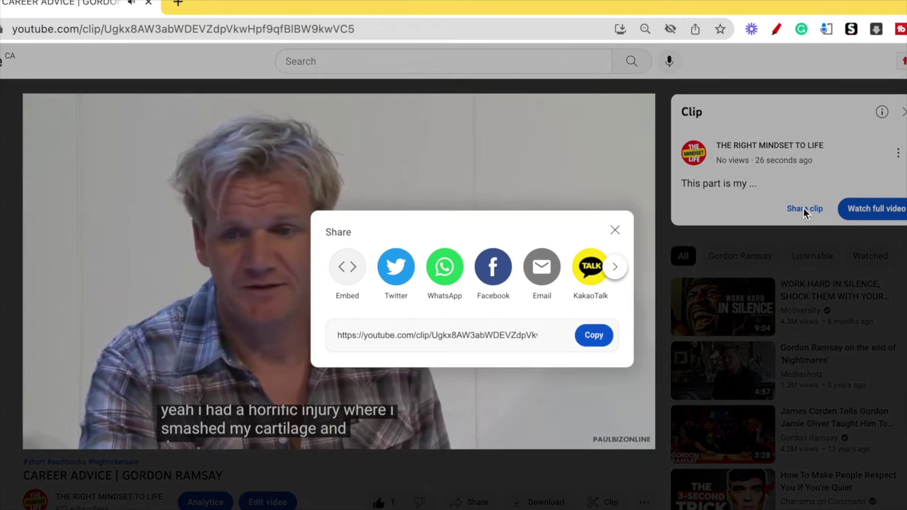
pyautogui.click(617, 269)
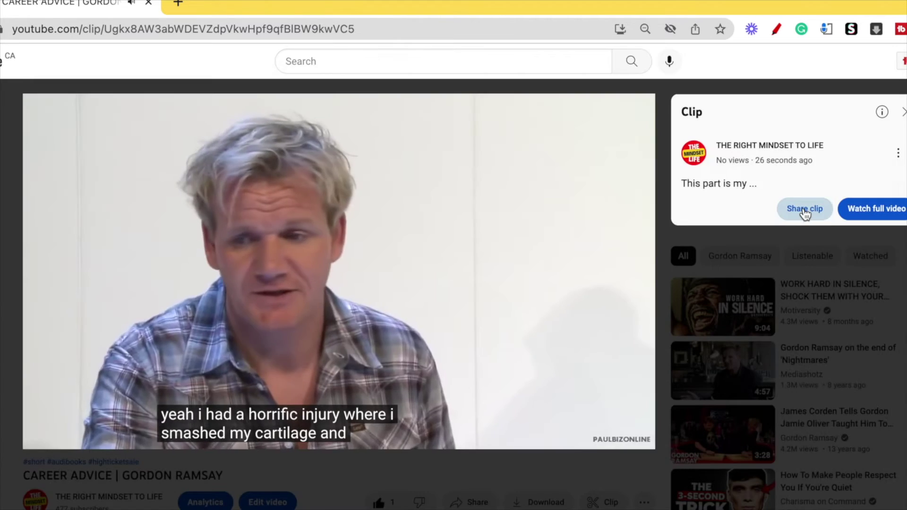
pyautogui.click(804, 210)
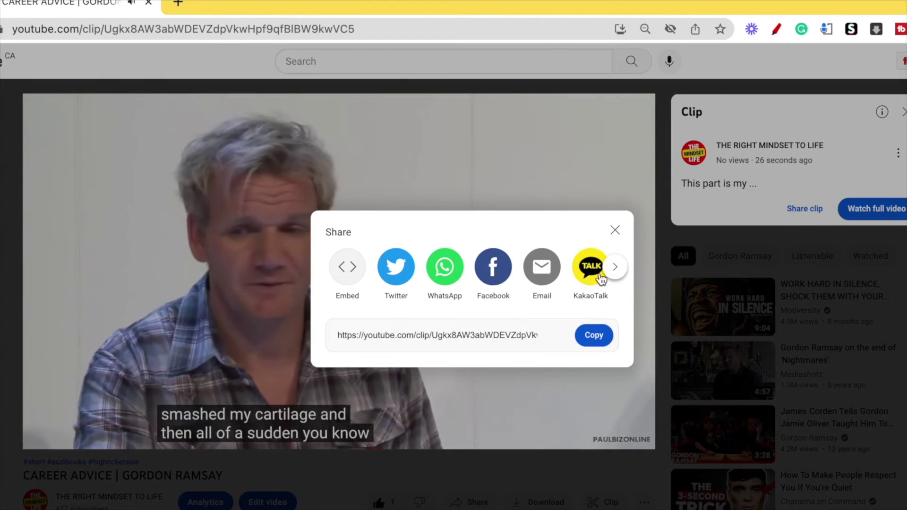
pyautogui.click(617, 270)
pyautogui.click(617, 269)
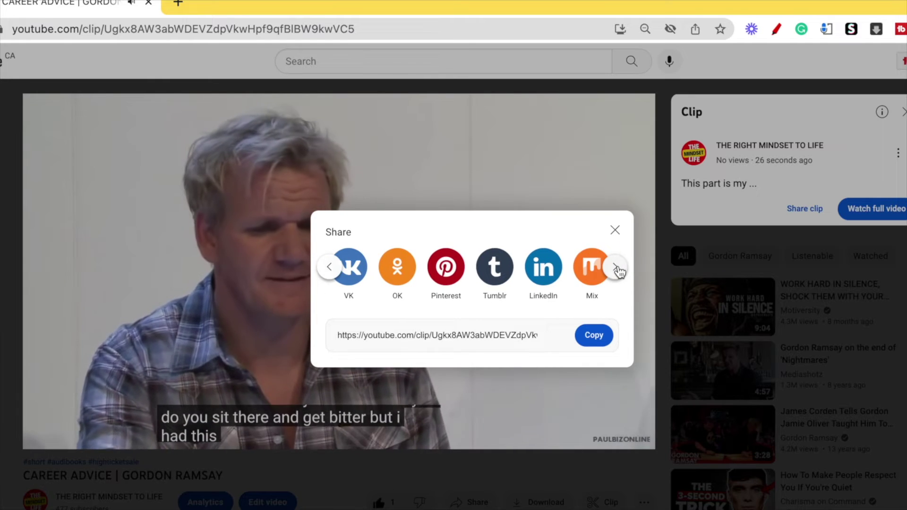
pyautogui.click(615, 230)
# Step: Reopen the clip's sharing options and page through to the remaining share apps
pyautogui.click(803, 208)
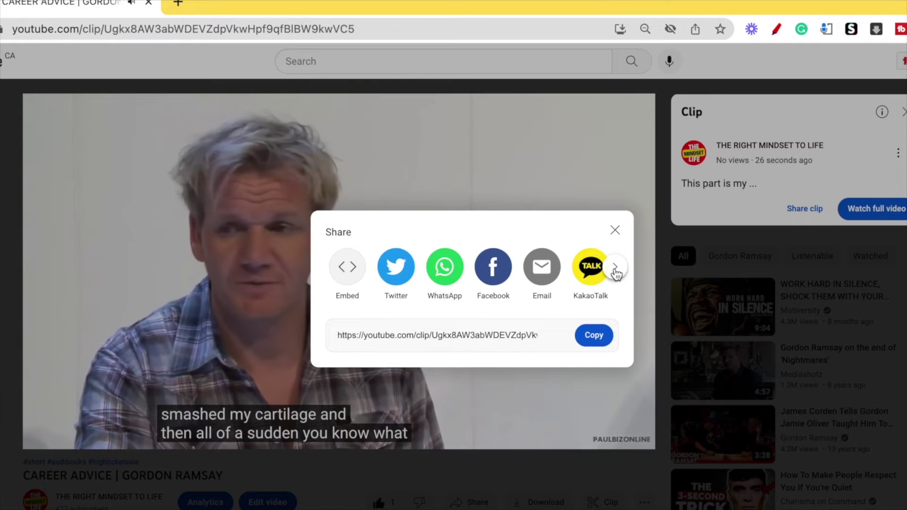
pyautogui.click(615, 273)
pyautogui.click(616, 268)
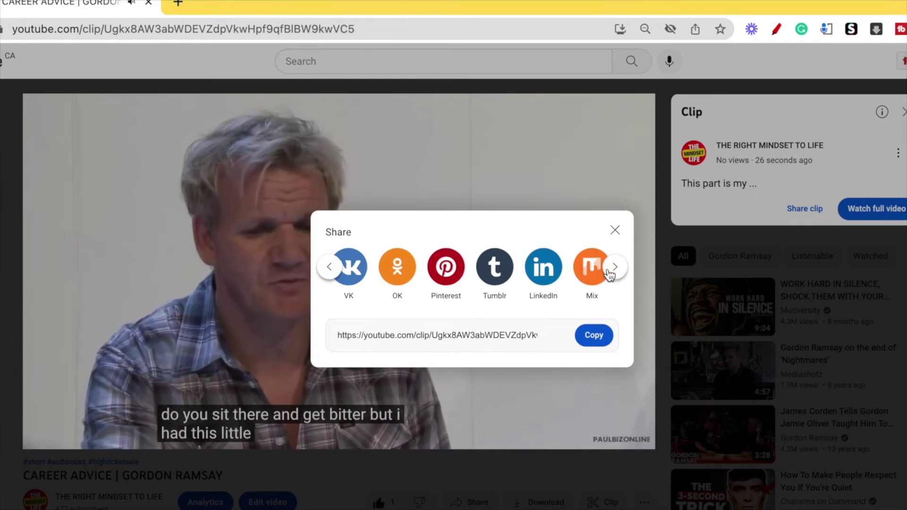
pyautogui.click(801, 208)
pyautogui.click(804, 210)
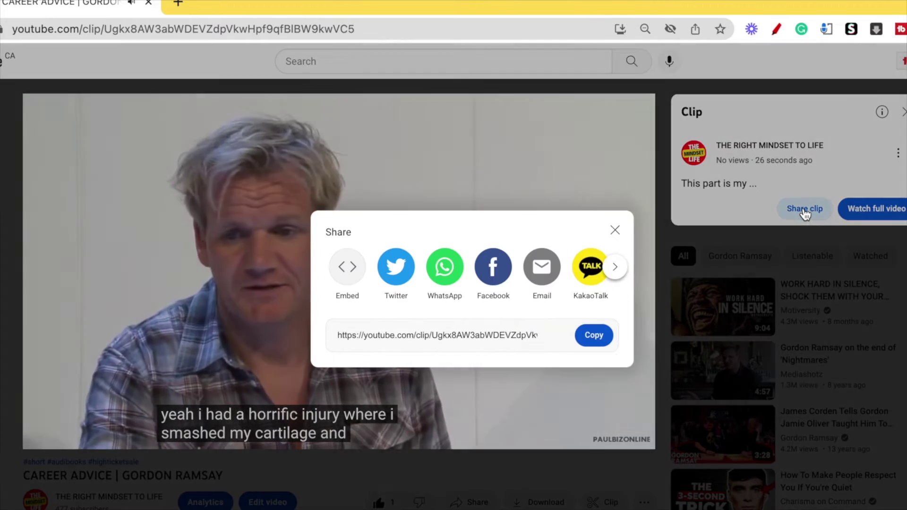
pyautogui.click(617, 269)
pyautogui.click(617, 269)
pyautogui.click(617, 269)
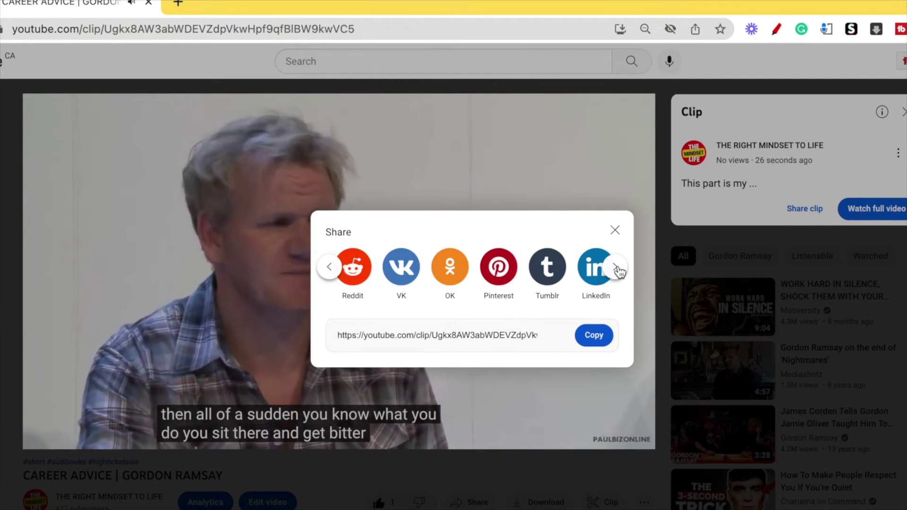
pyautogui.click(617, 270)
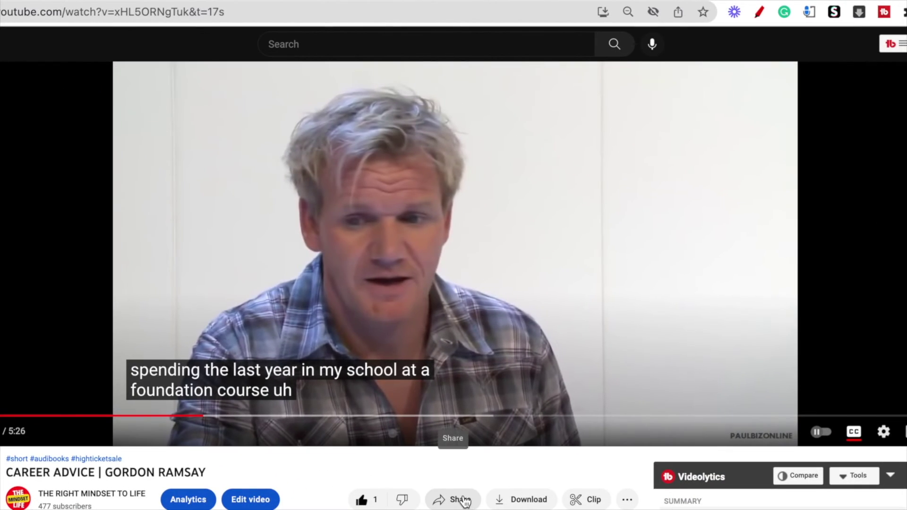
# Step: Bring up the full video's Embed code and select the whole iframe snippet
pyautogui.click(461, 500)
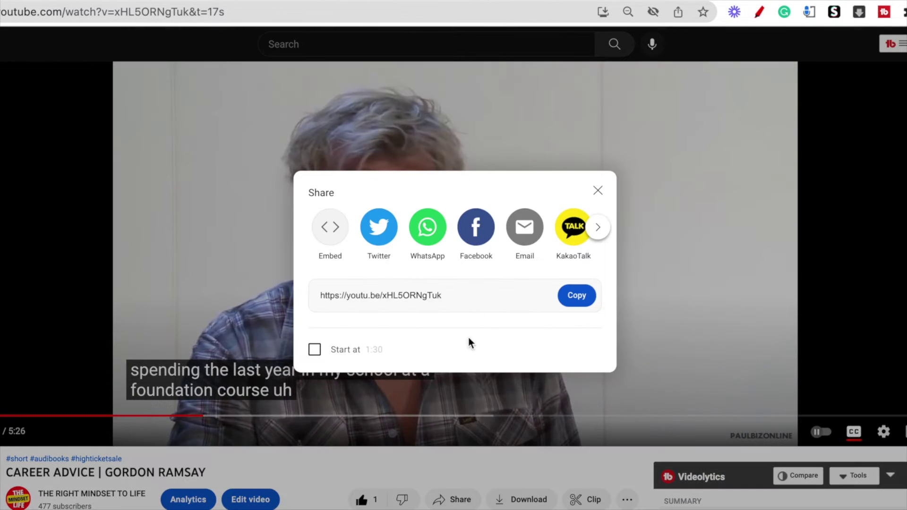
pyautogui.click(336, 232)
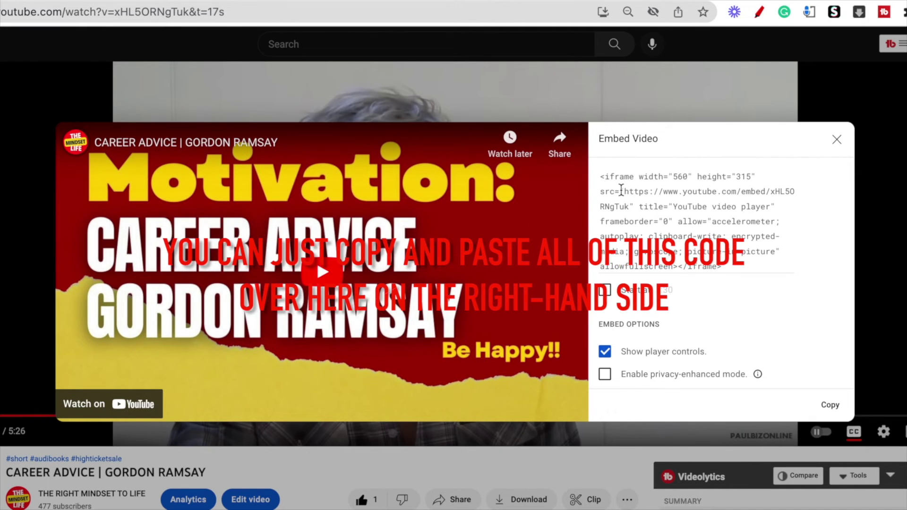
pyautogui.moveTo(666, 252); pyautogui.dragTo(597, 162)
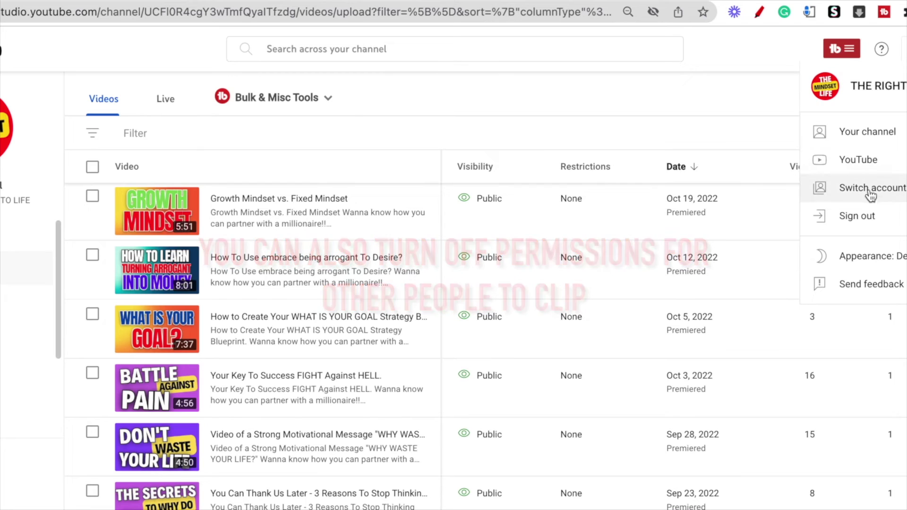
# Step: Dismiss the account menu in YouTube Studio
pyautogui.press('Escape')
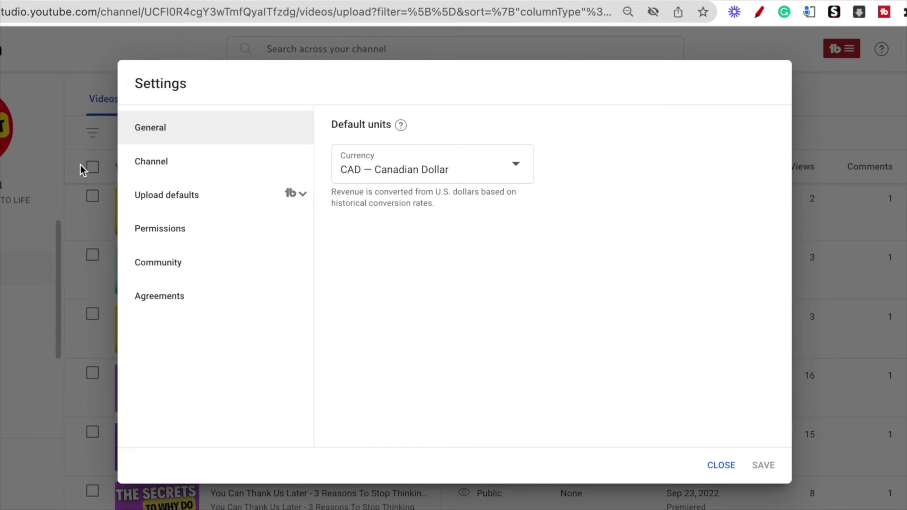
# Step: Go to the channel's advanced settings and scroll down to the Clips section
pyautogui.click(173, 166)
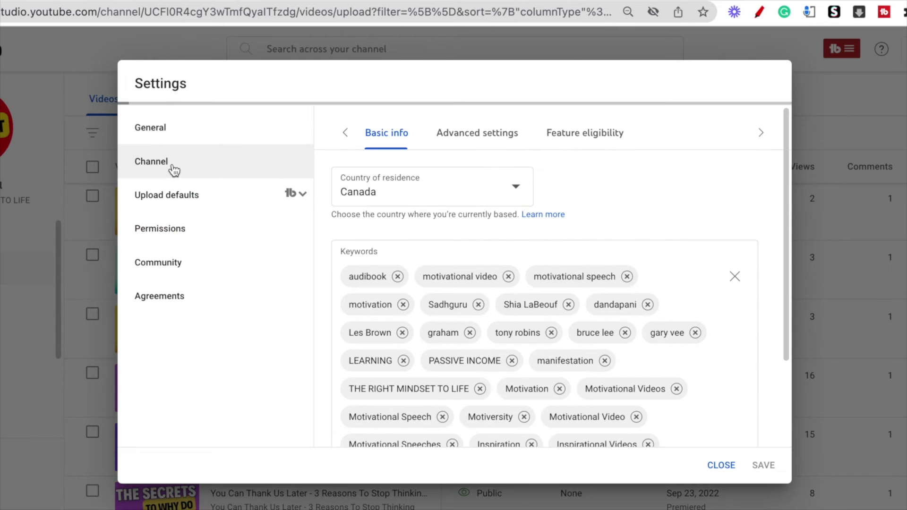
pyautogui.click(471, 139)
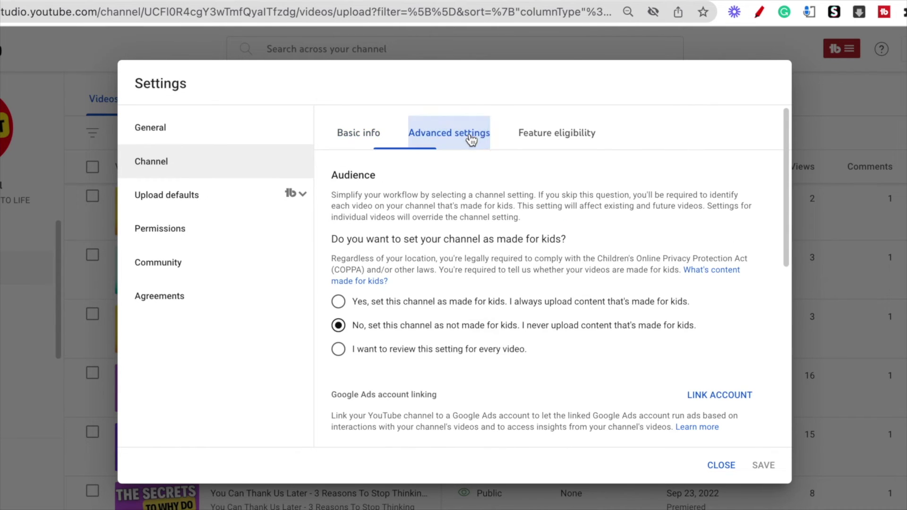
pyautogui.scroll(-8, 579, 262)
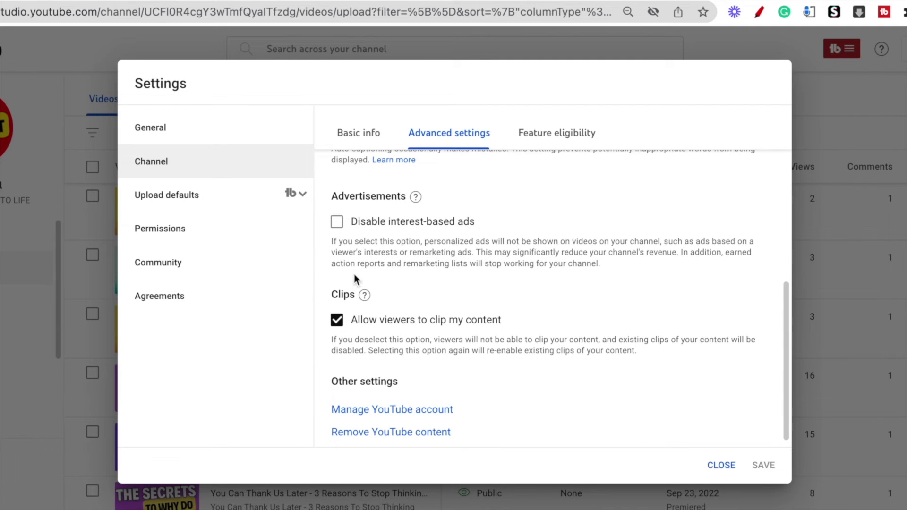
# Step: Toggle 'Allow viewers to clip my content' off and on, leaving it ticked
pyautogui.click(337, 321)
pyautogui.click(337, 321)
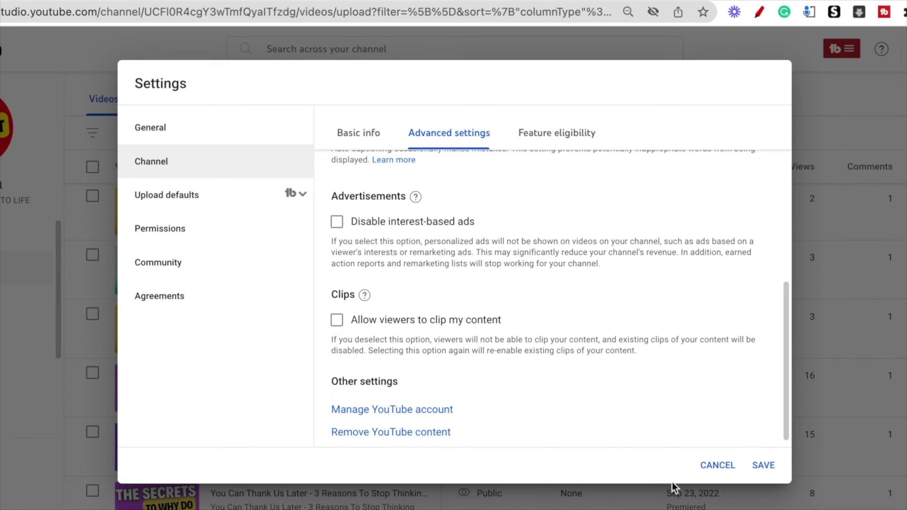
pyautogui.click(337, 321)
pyautogui.click(336, 321)
pyautogui.click(336, 320)
pyautogui.click(337, 320)
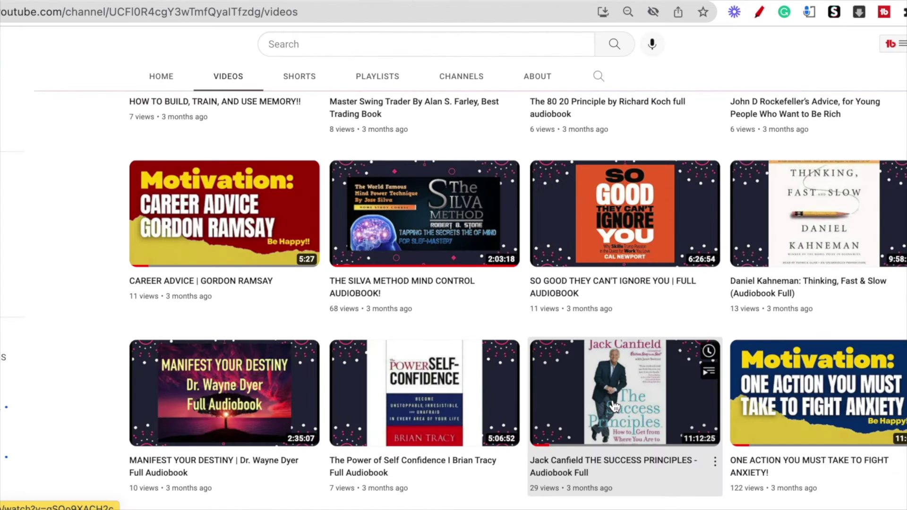
pyautogui.moveTo(614, 406); pyautogui.dragTo(315, 150)
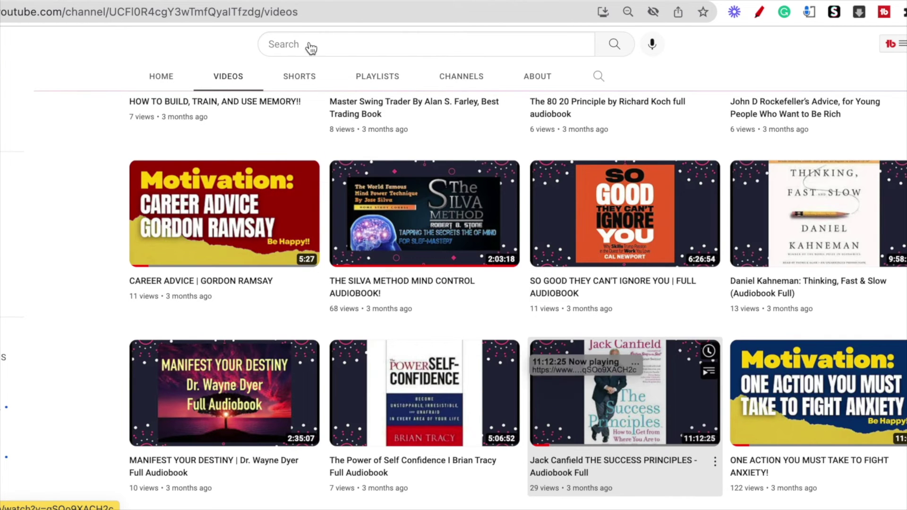